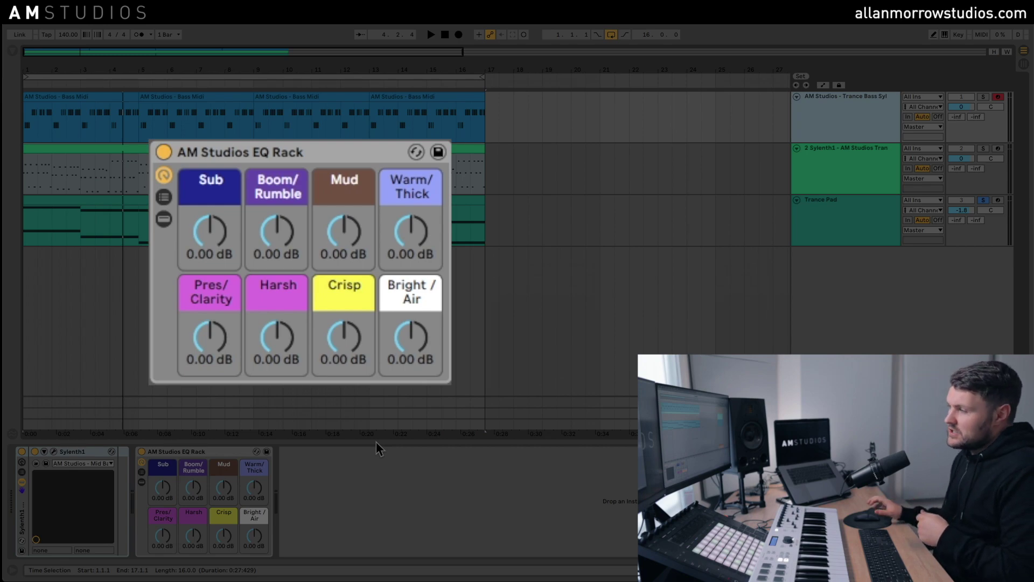
Step: Solo the bass track, select its clip from bar 1 to 17, and audition it
click(645, 208)
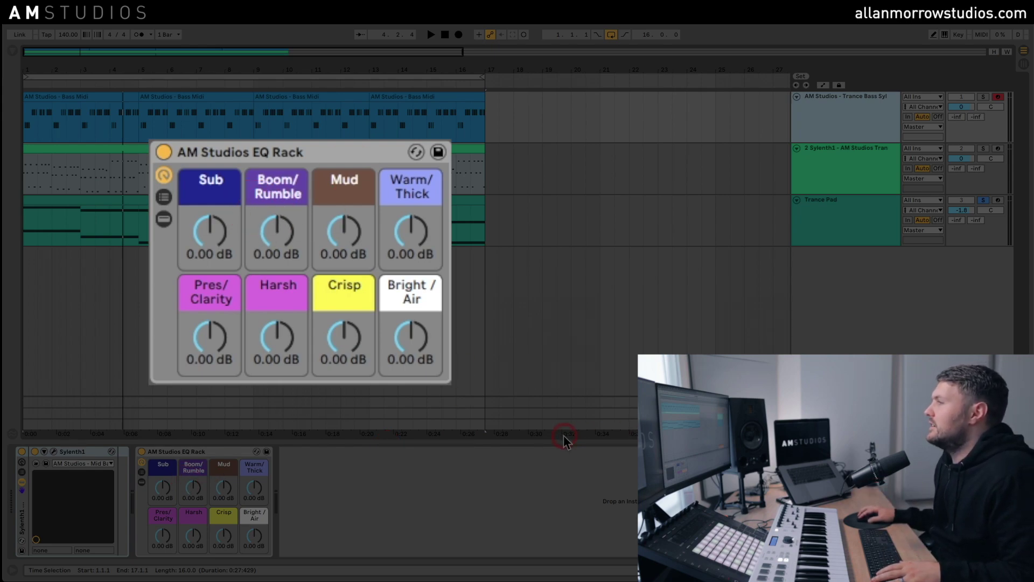
click(983, 96)
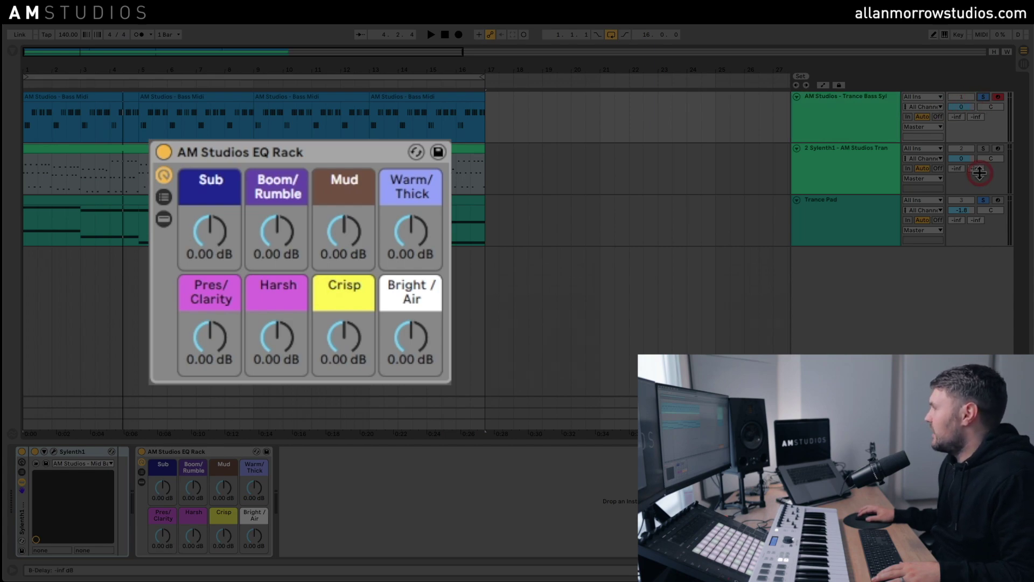
click(843, 113)
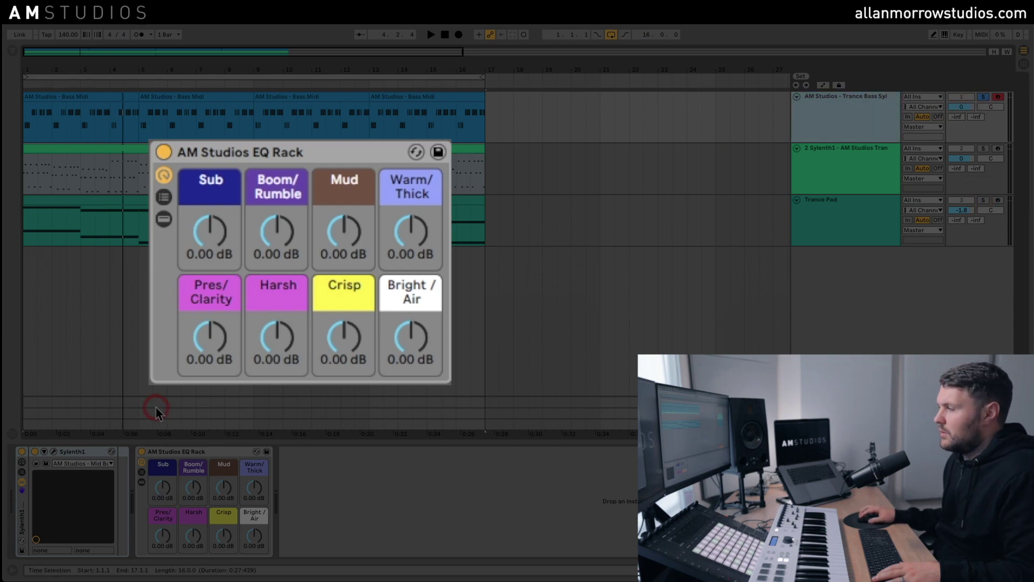
key(space)
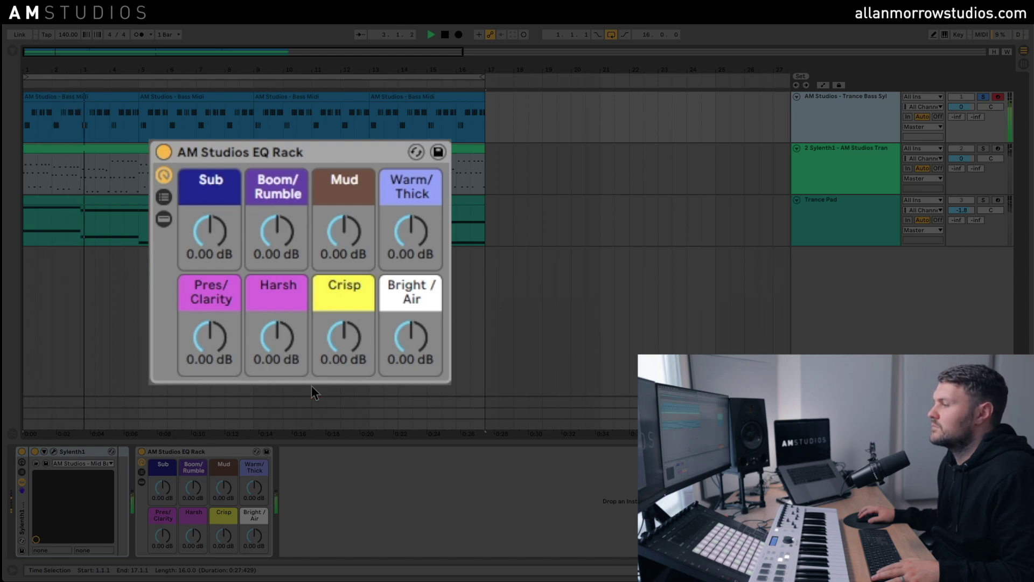
key(space)
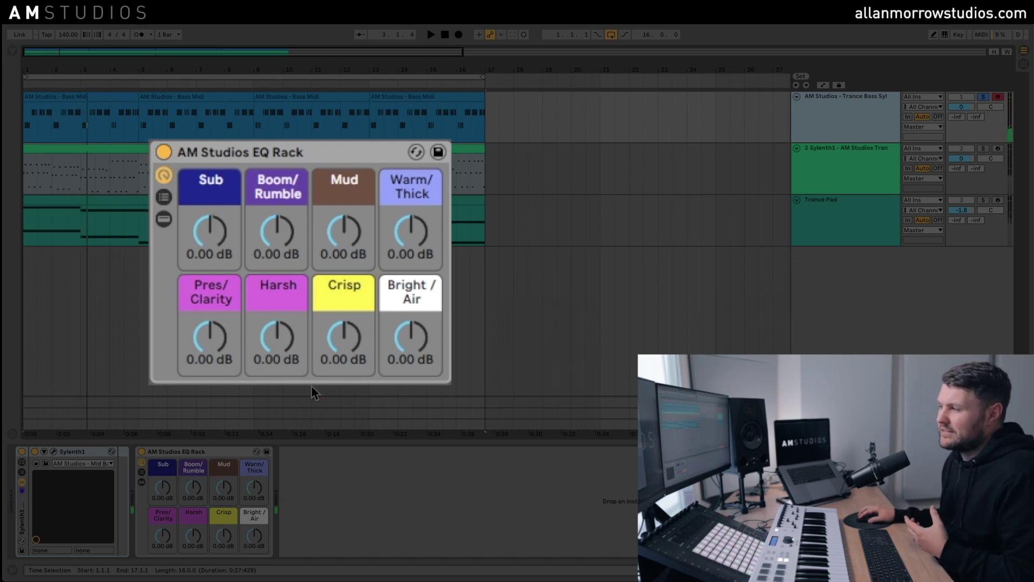
Step: Cut the bass's Boom/Rumble band to -2.95 dB and play it back
click(290, 396)
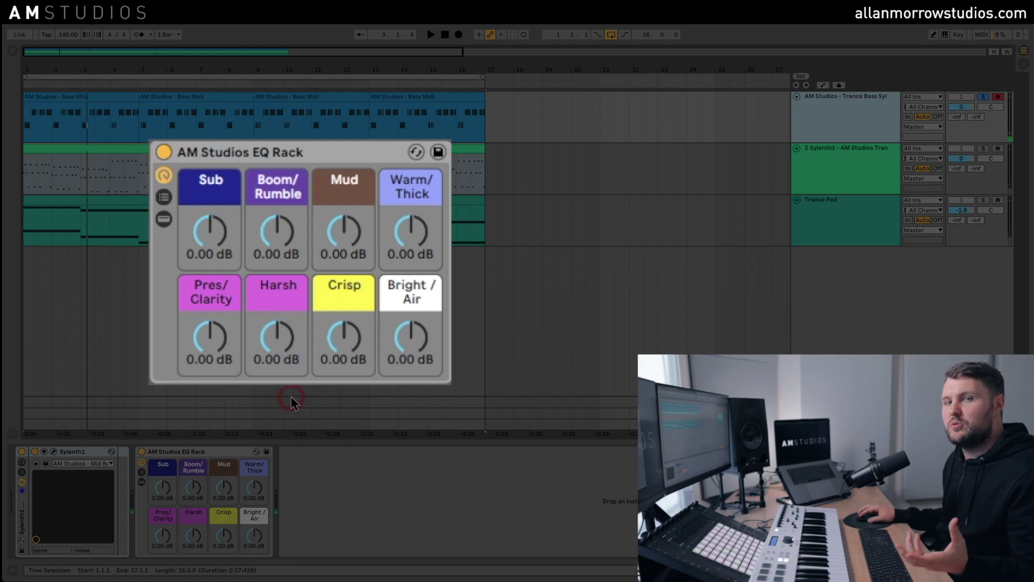
click(278, 232)
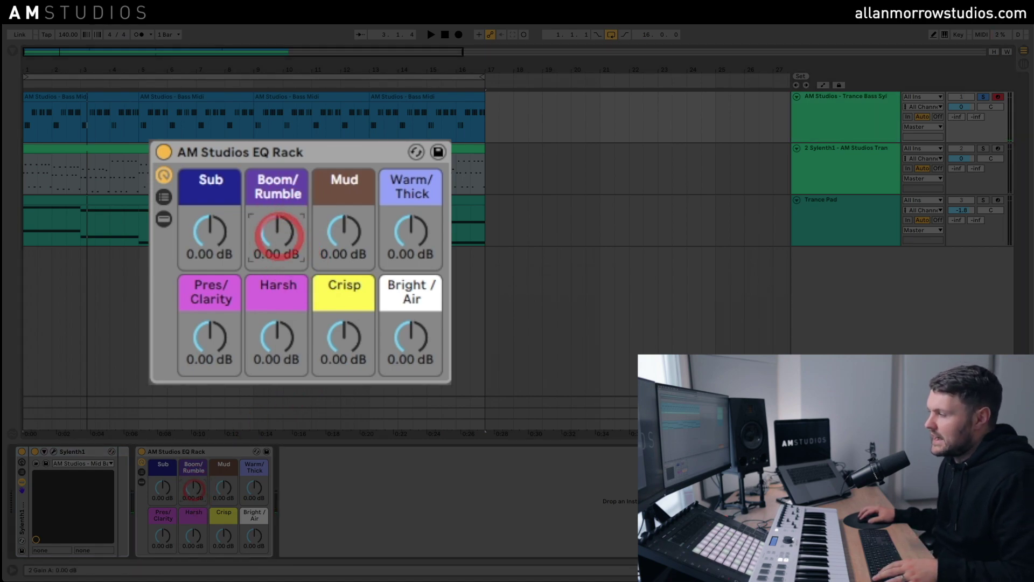
drag(278, 232, 281, 239)
key(space)
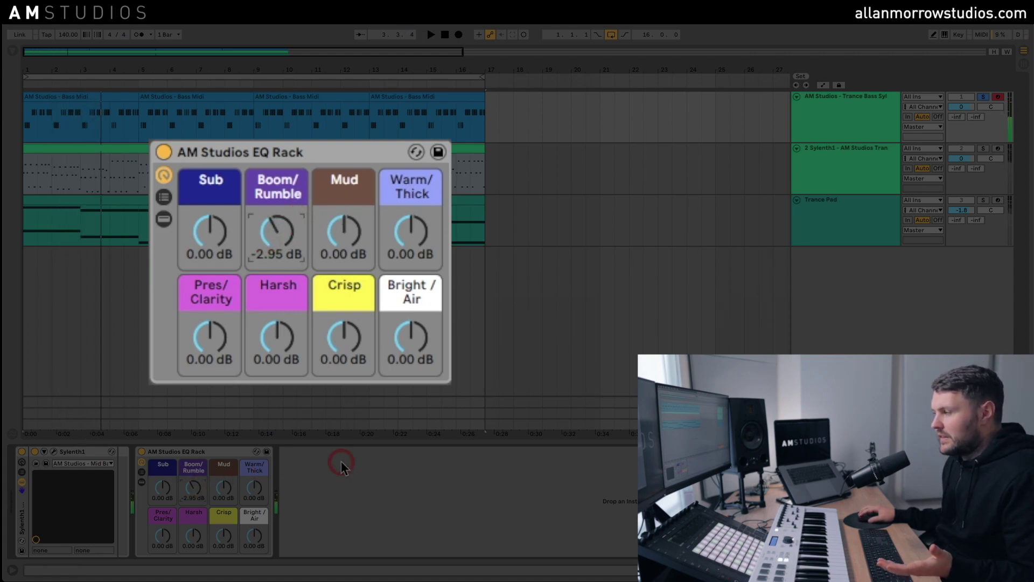
Step: Cut the bass's Mud band to -3.19 dB and its Sub band to -10.0 dB
key(space)
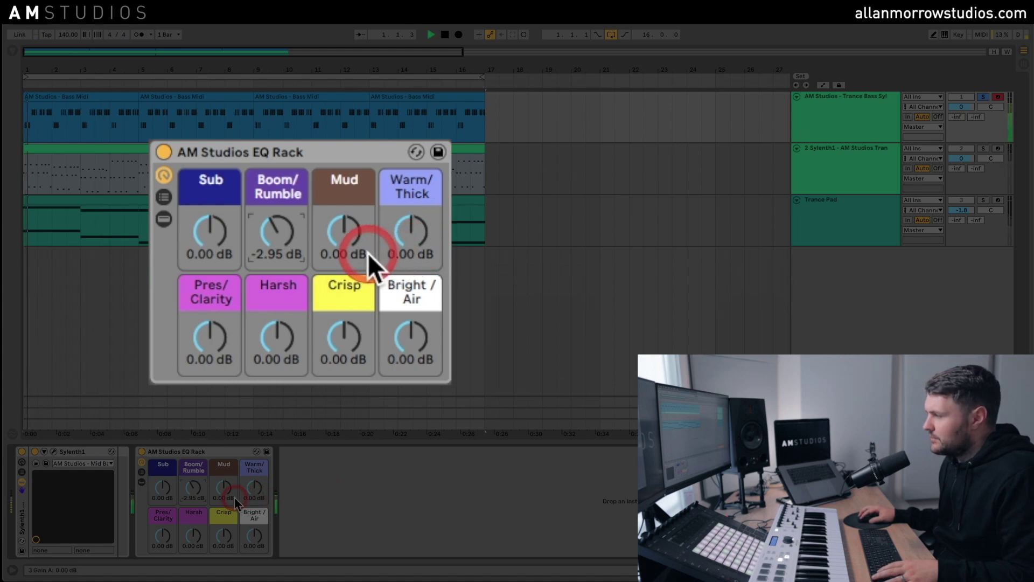
drag(351, 237, 351, 245)
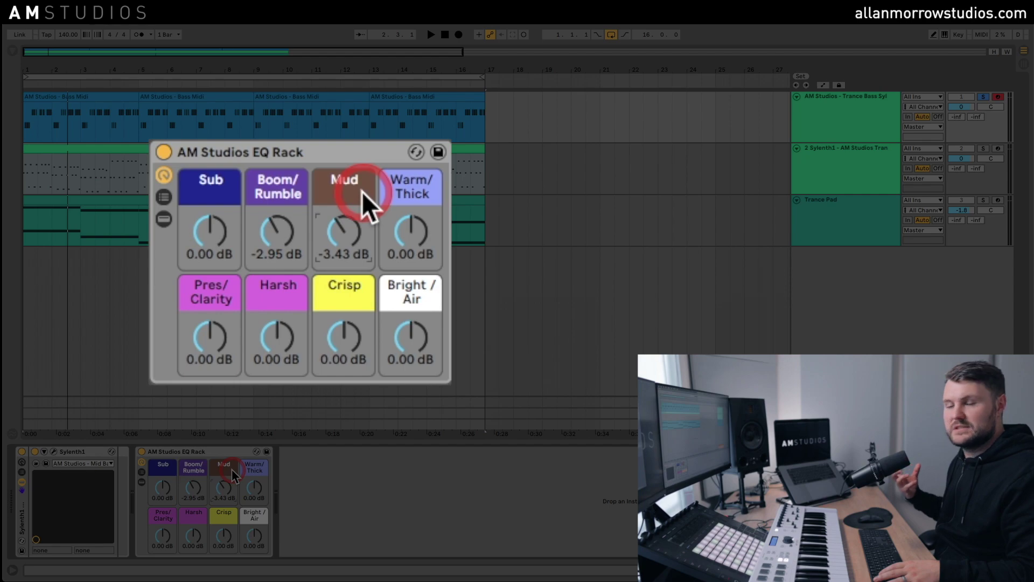
key(space)
mouse_move(346, 229)
mouse_down()
mouse_move(347, 194)
mouse_move(346, 225)
mouse_up()
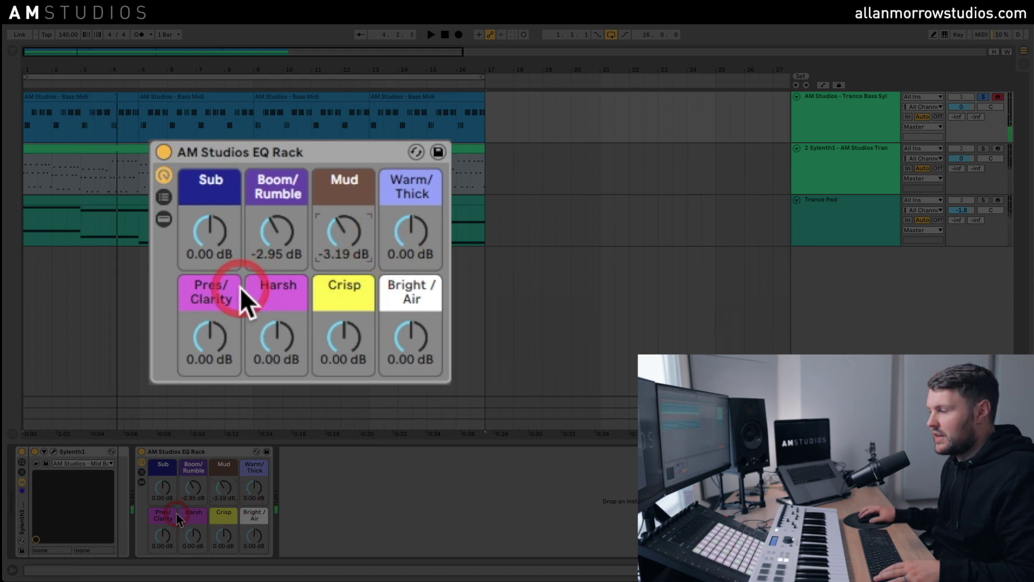
drag(220, 246, 219, 330)
click(380, 209)
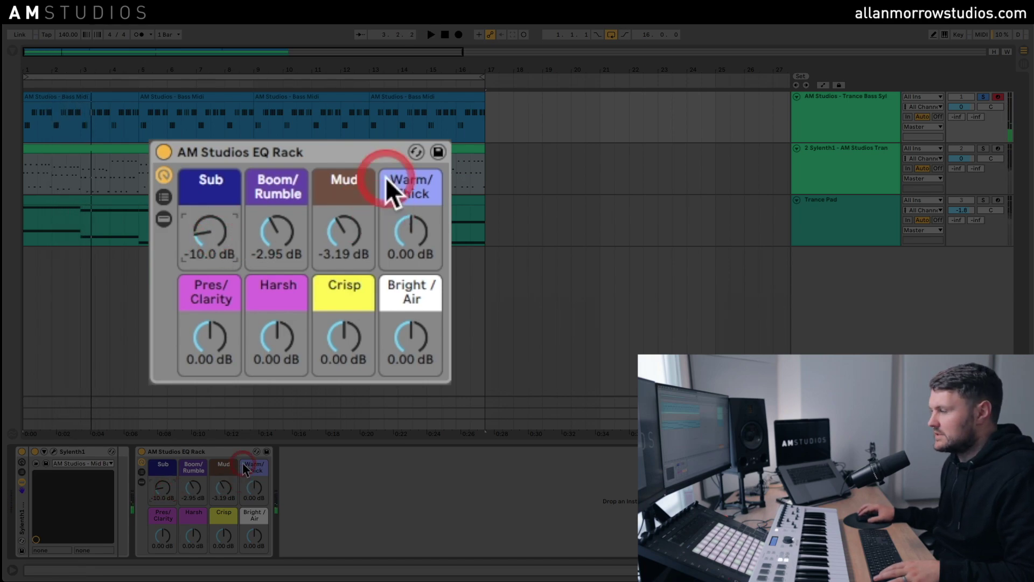
Step: Boost the bass's Crisp band to 2.72 dB while auditioning, then stop playback
click(236, 547)
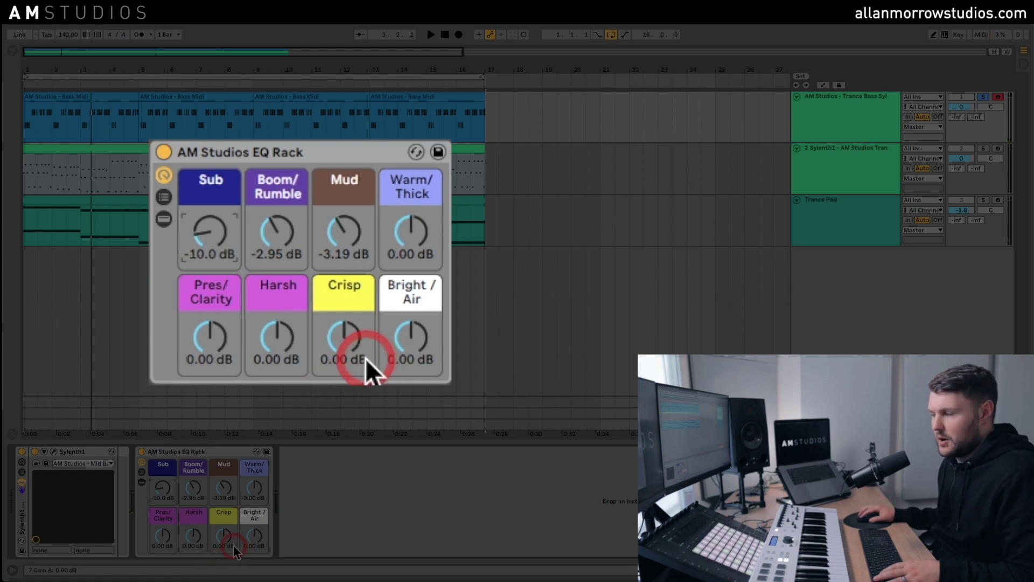
key(space)
mouse_move(235, 546)
mouse_down()
mouse_move(227, 529)
mouse_move(224, 547)
mouse_up()
click(257, 572)
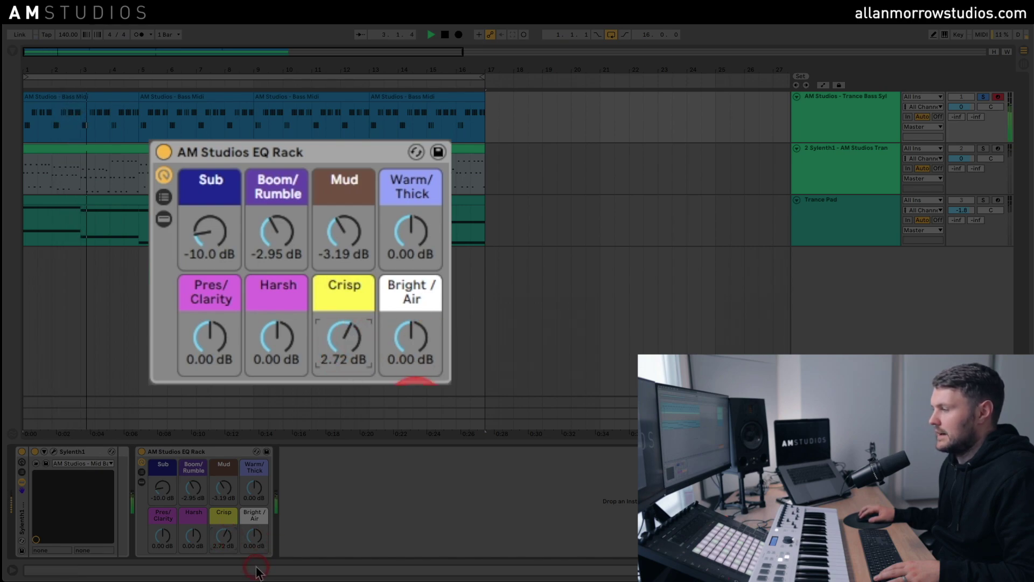
key(space)
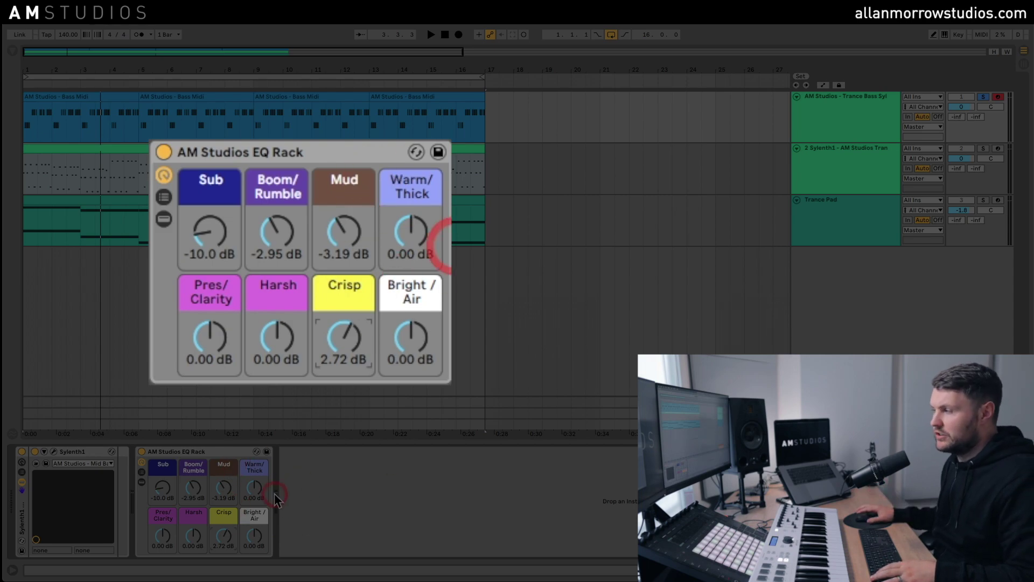
Step: Boost Warm/Thick to 2.48 dB and cut Harsh to -2.24 dB on the bass during playback
key(space)
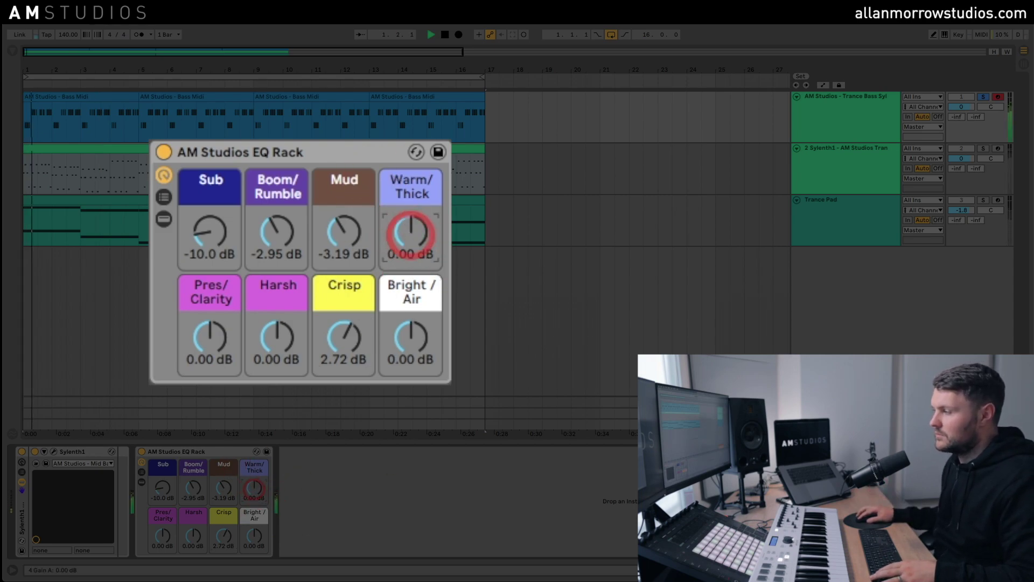
drag(411, 234, 412, 234)
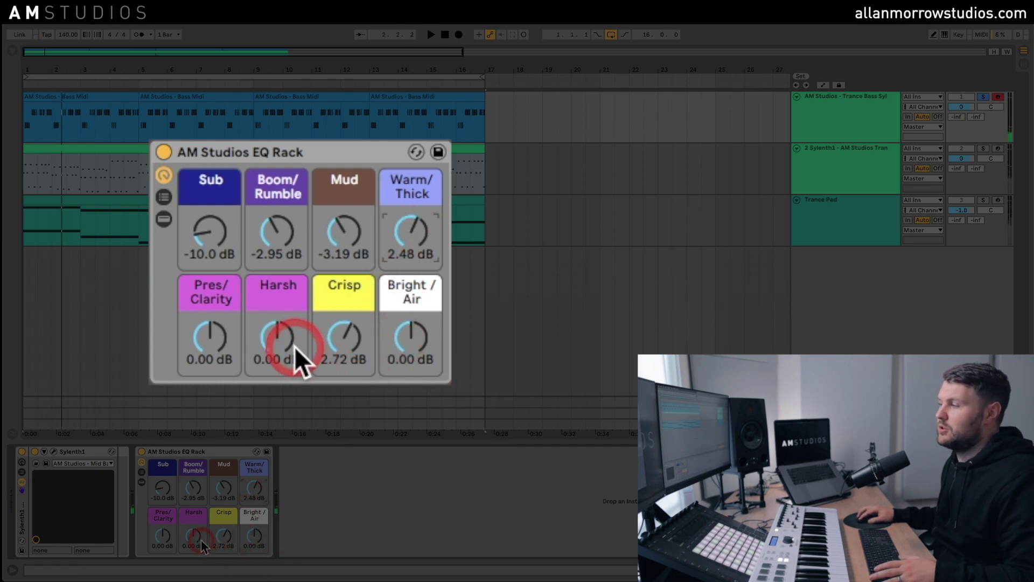
key(space)
drag(277, 335, 277, 337)
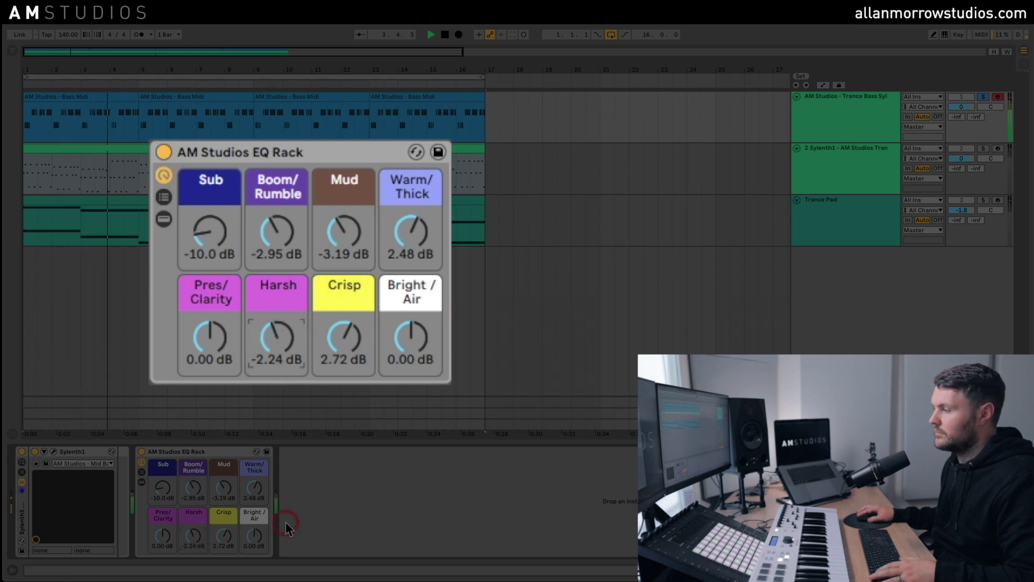
key(space)
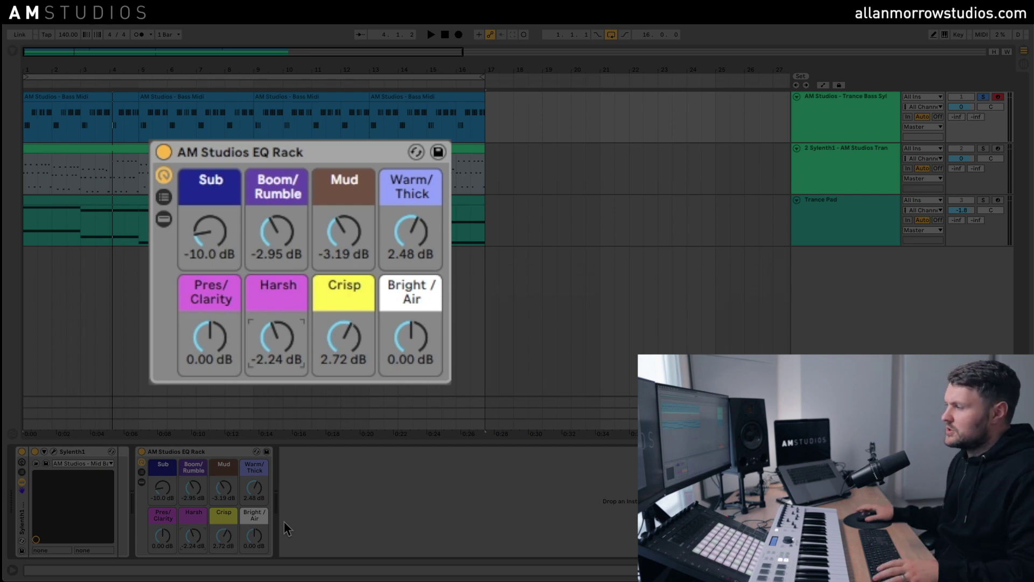
Step: Compare the bass with the EQ Rack bypassed and re-enabled twice during playback
click(454, 410)
click(318, 437)
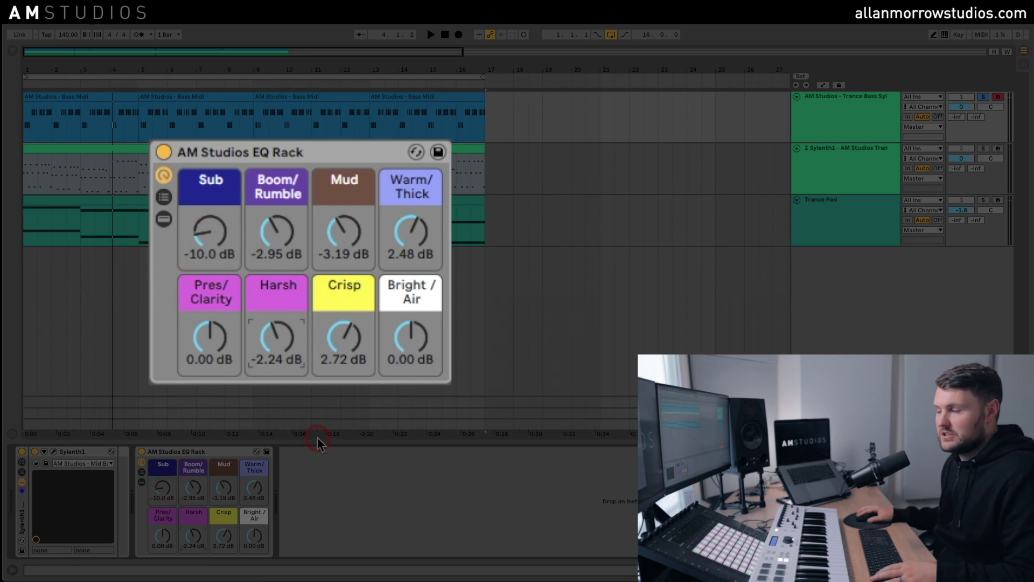
key(space)
click(144, 457)
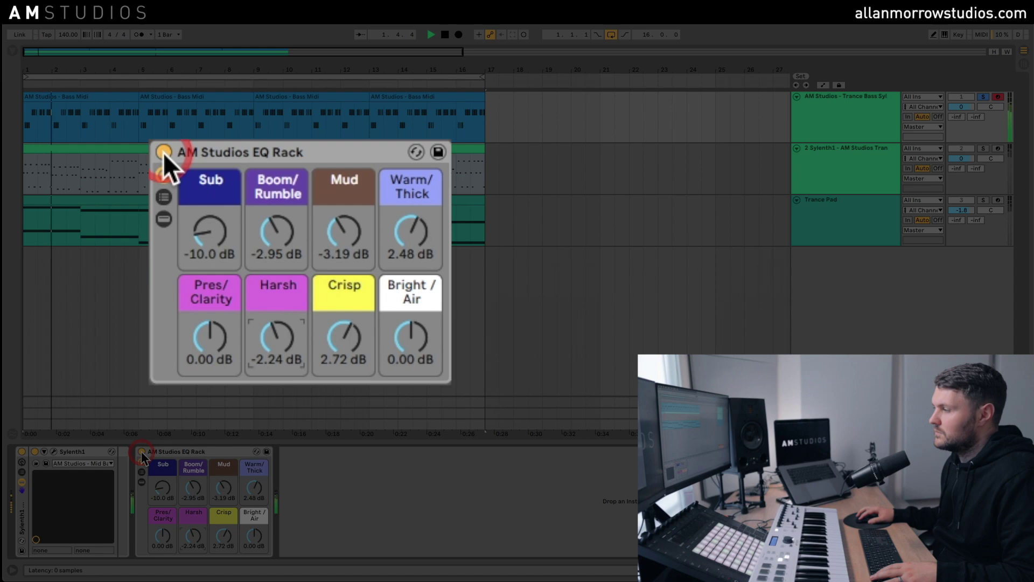
click(163, 153)
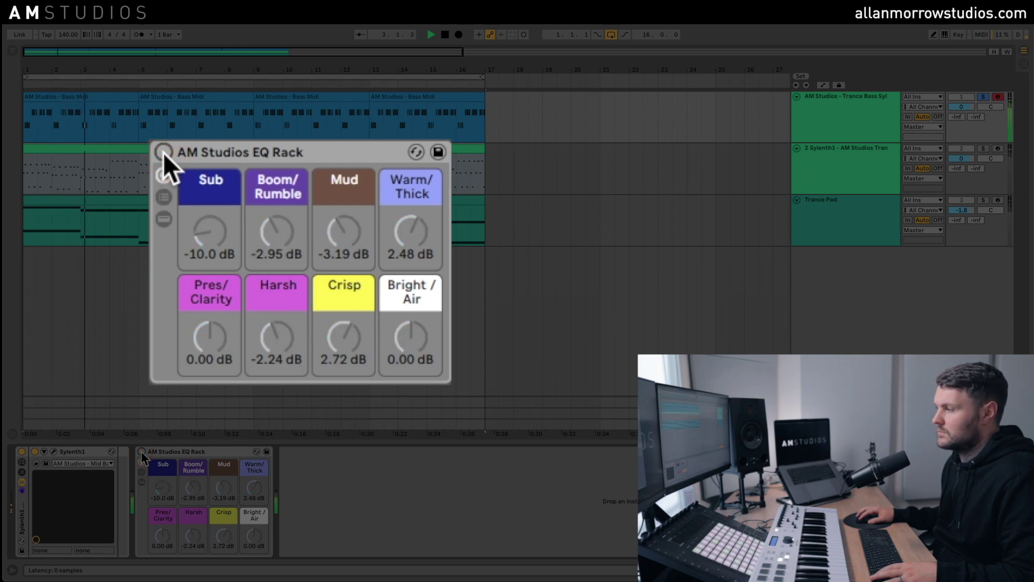
click(163, 153)
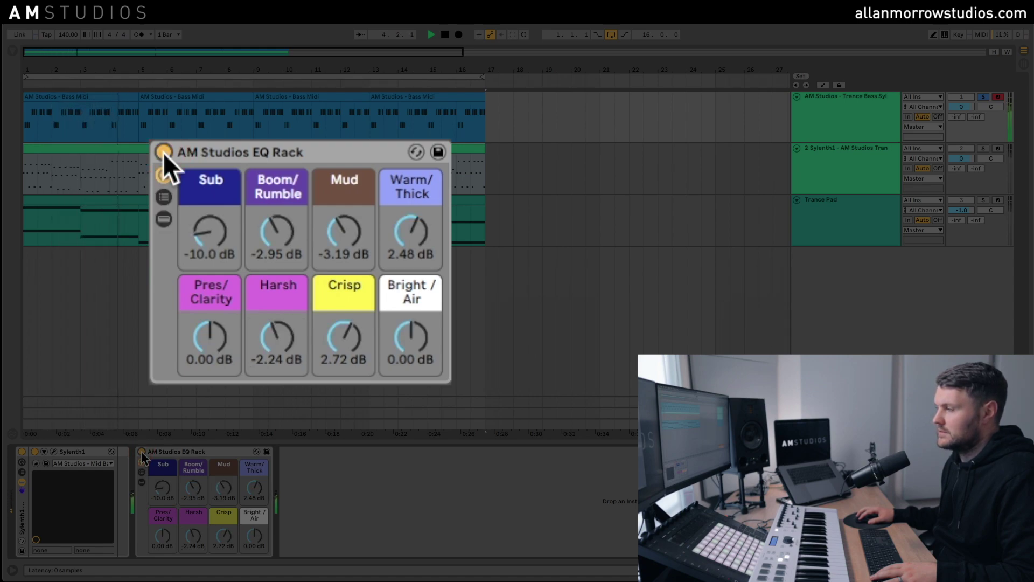
click(164, 153)
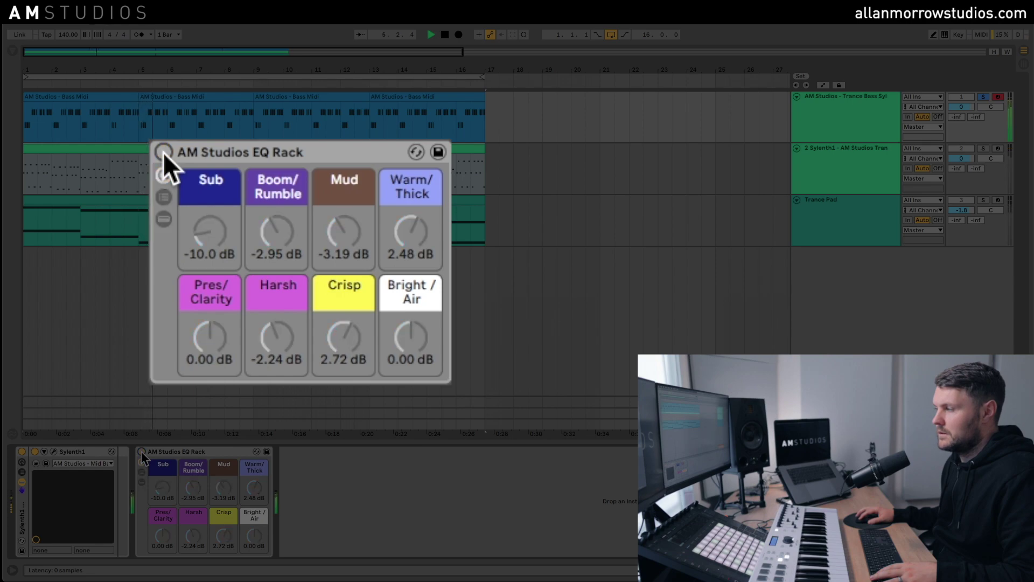
click(163, 153)
click(289, 496)
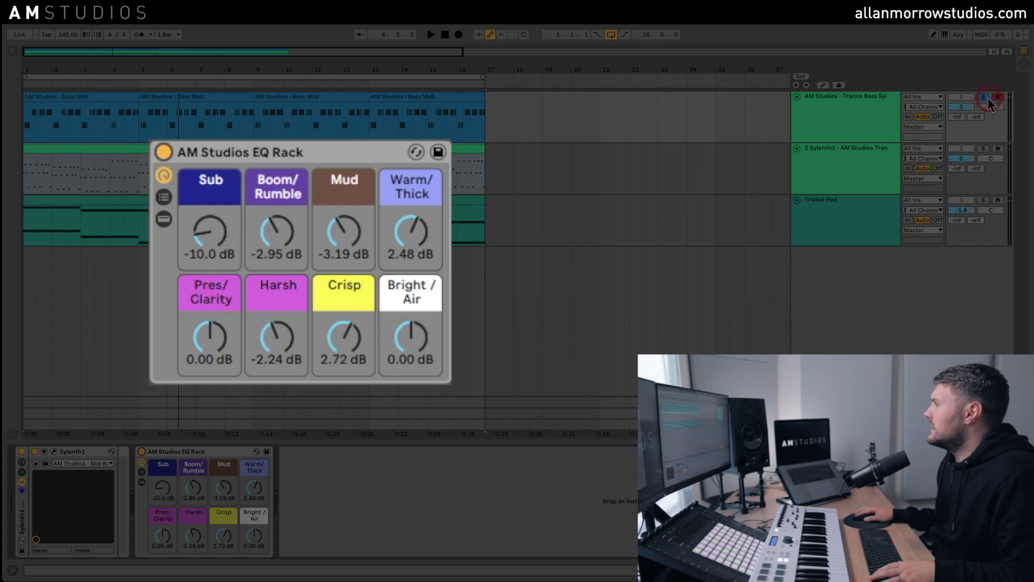
Step: Show the second synth track's EQ Rack, solo that track, and audition it
click(961, 158)
click(984, 149)
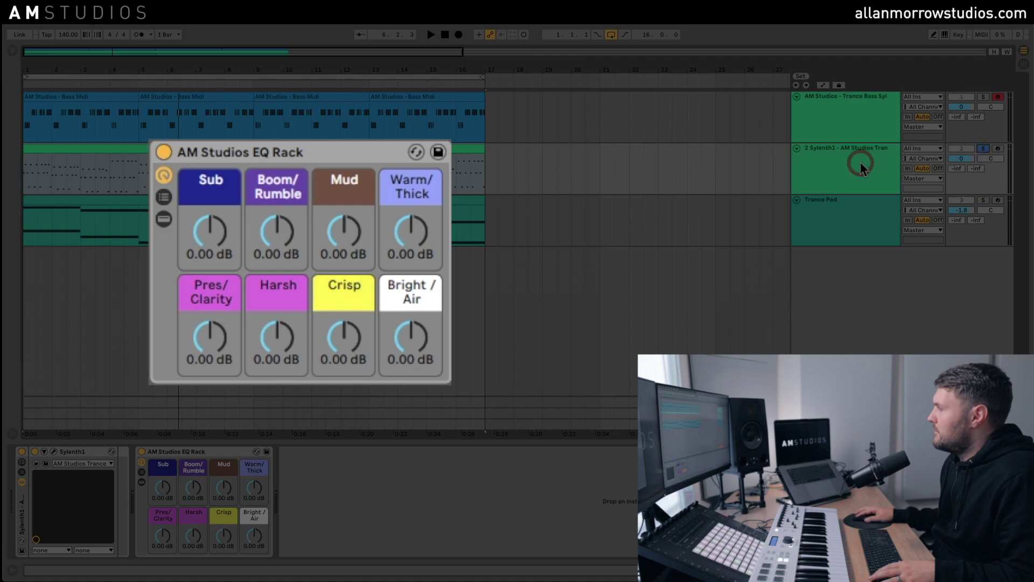
key(space)
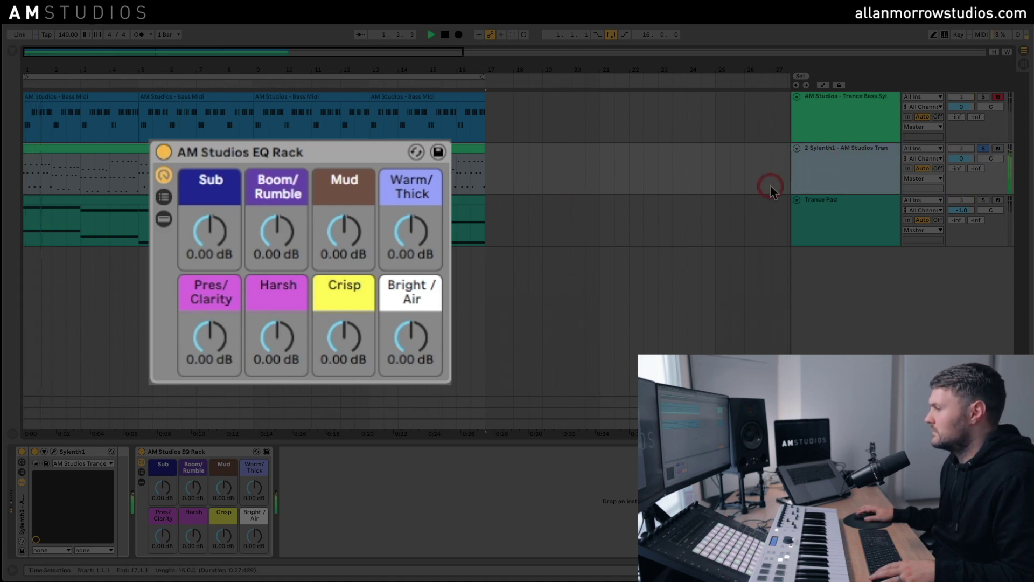
click(379, 387)
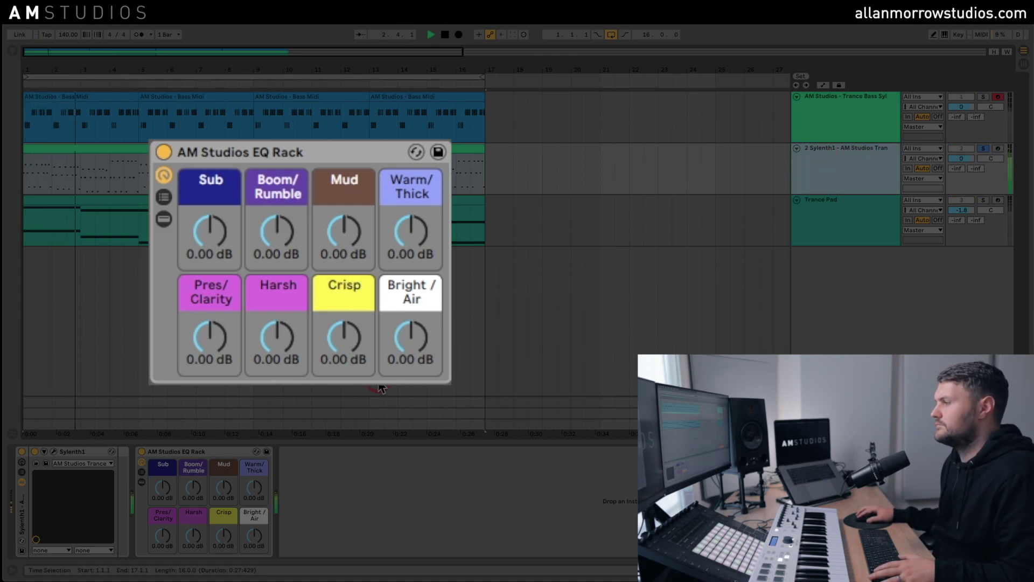
click(359, 446)
Step: Cut the second synth's Boom/Rumble band to -3.90 dB while listening
key(space)
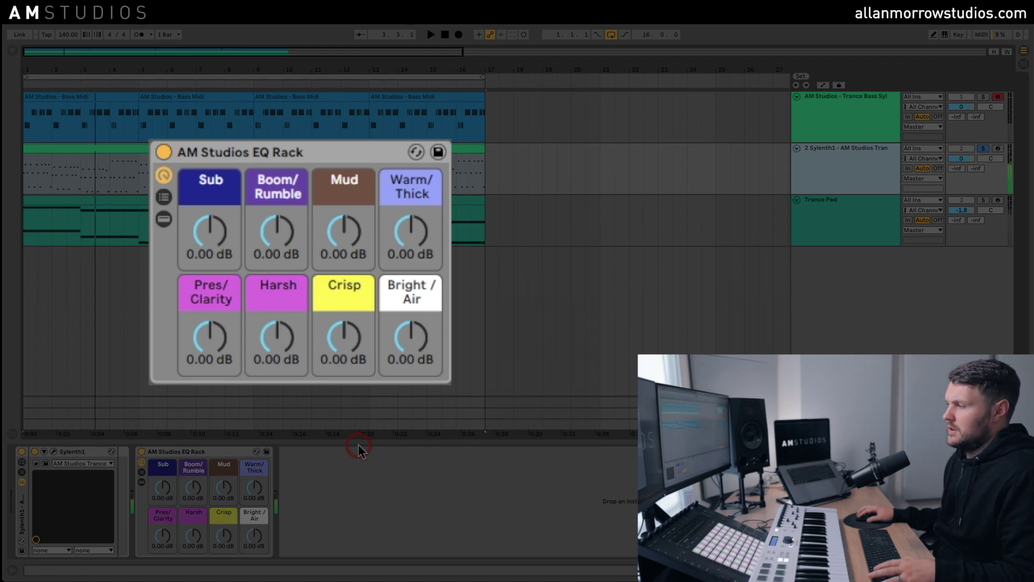
key(space)
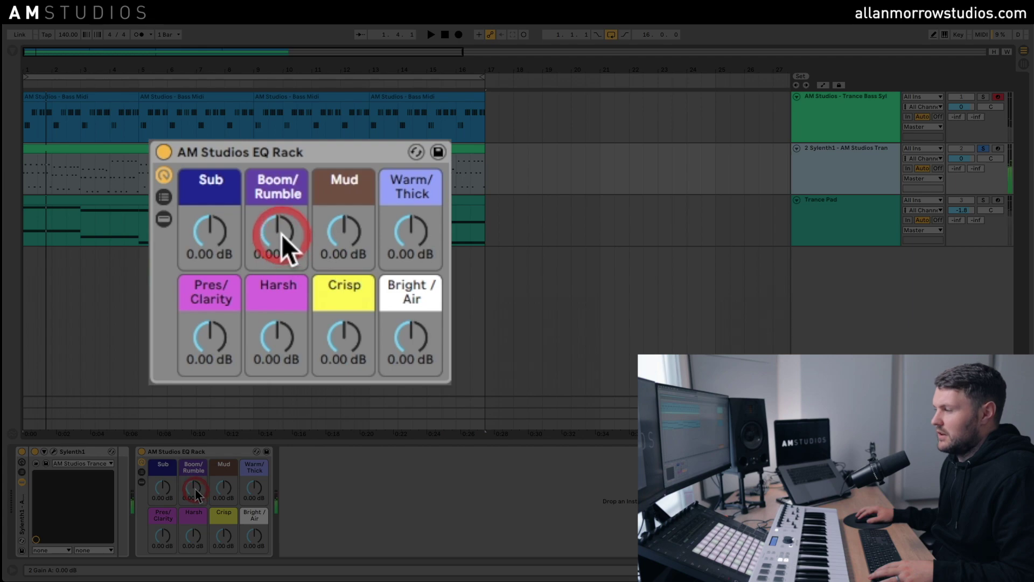
drag(281, 228, 280, 235)
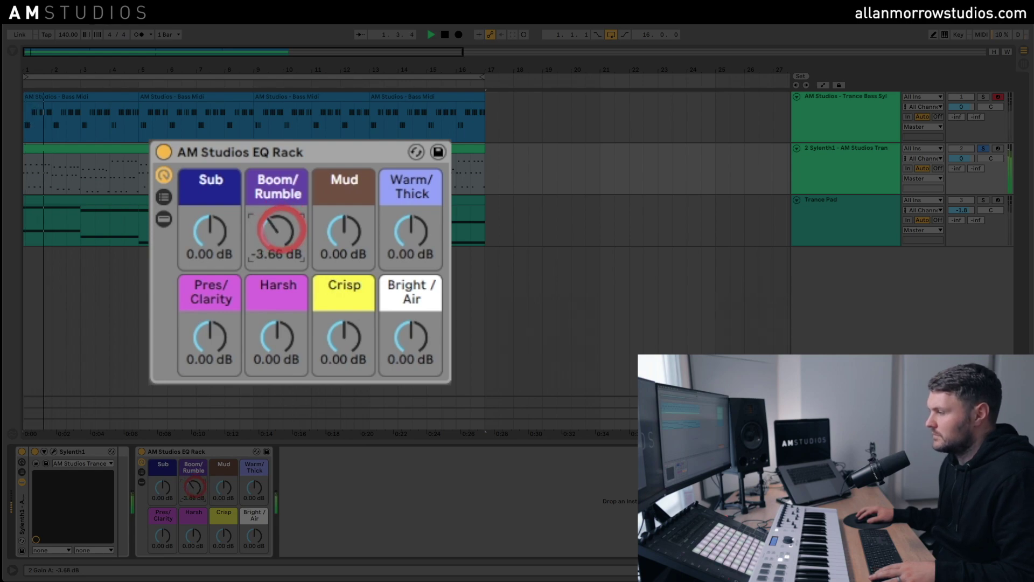
click(346, 233)
click(422, 351)
Step: Boost the Warm/Thick and Crisp bands to 3.66 dB each
click(429, 245)
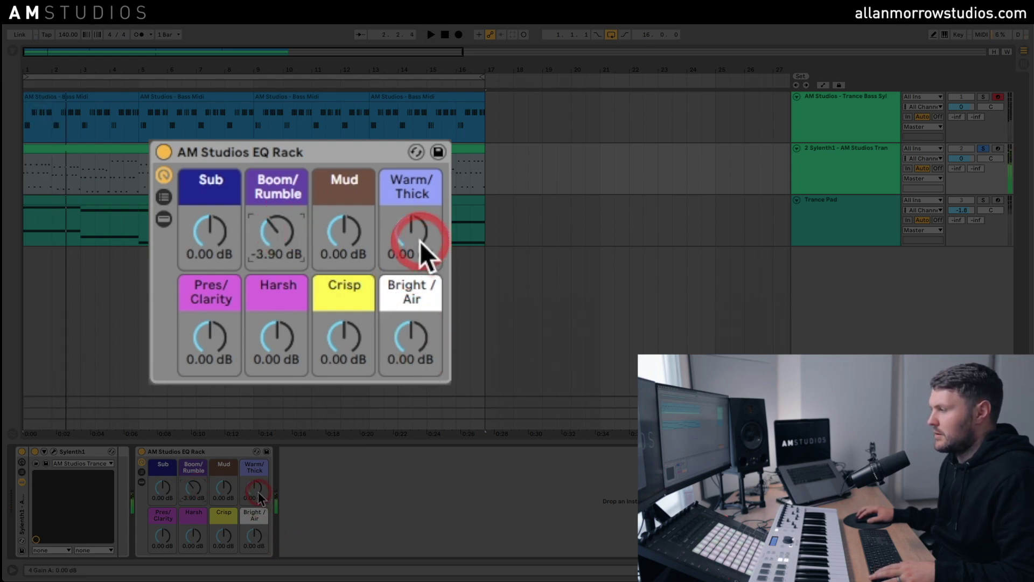
key(space)
drag(414, 238, 415, 218)
click(360, 358)
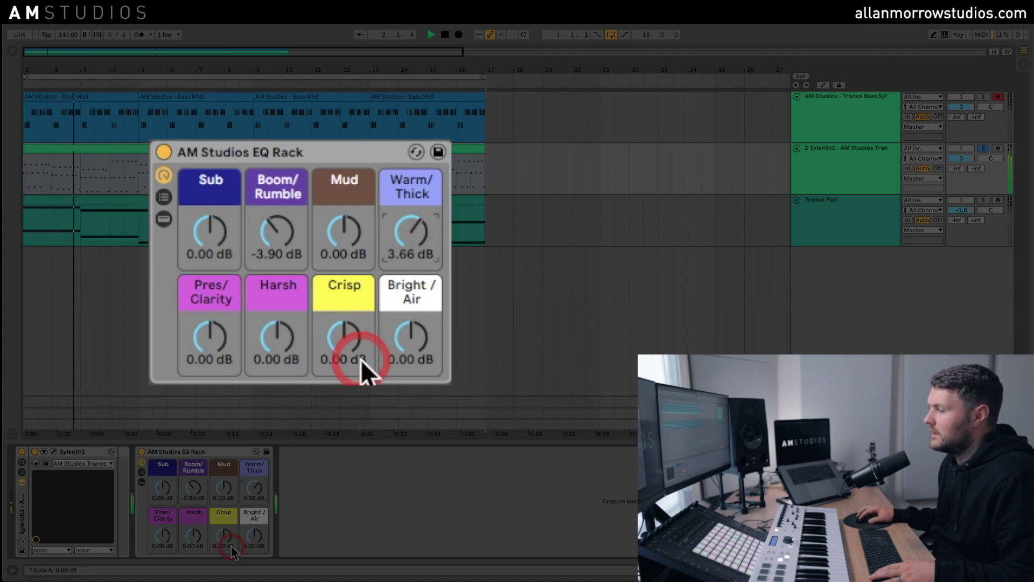
drag(347, 343, 347, 371)
key(space)
click(431, 328)
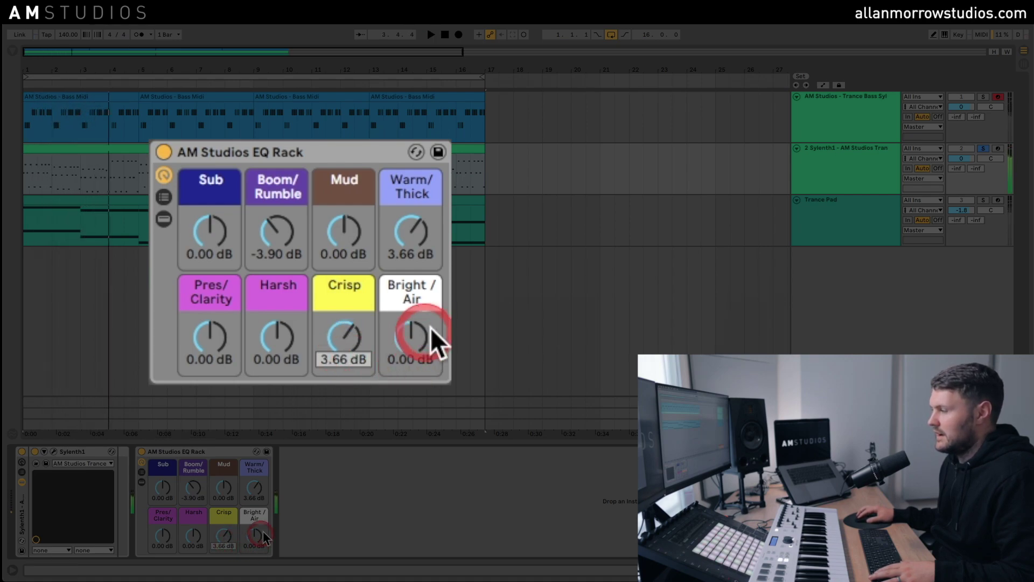
Step: Boost Bright/Air to 3.19 dB and cut Harsh to -2.01 dB
key(space)
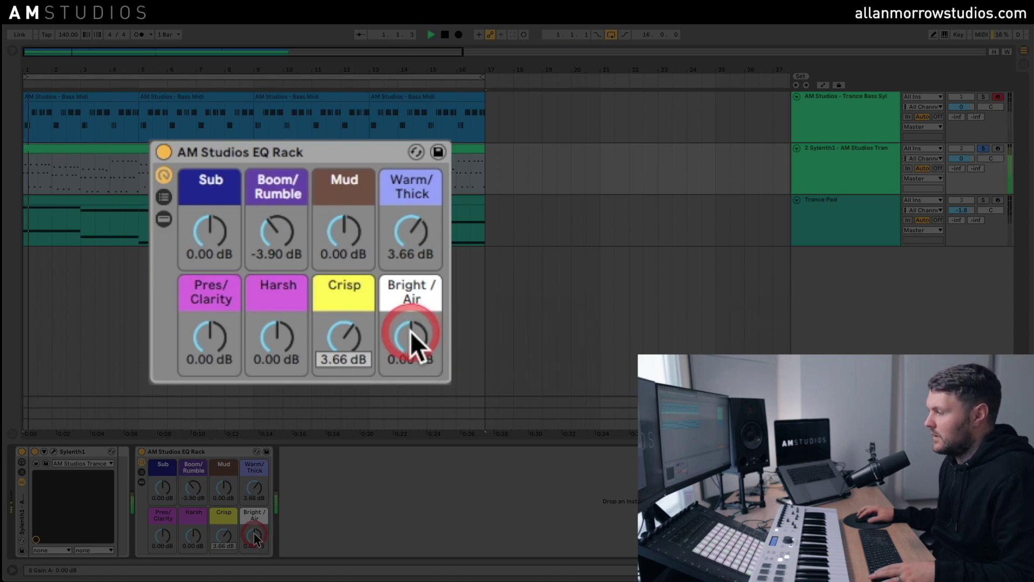
drag(413, 338, 412, 323)
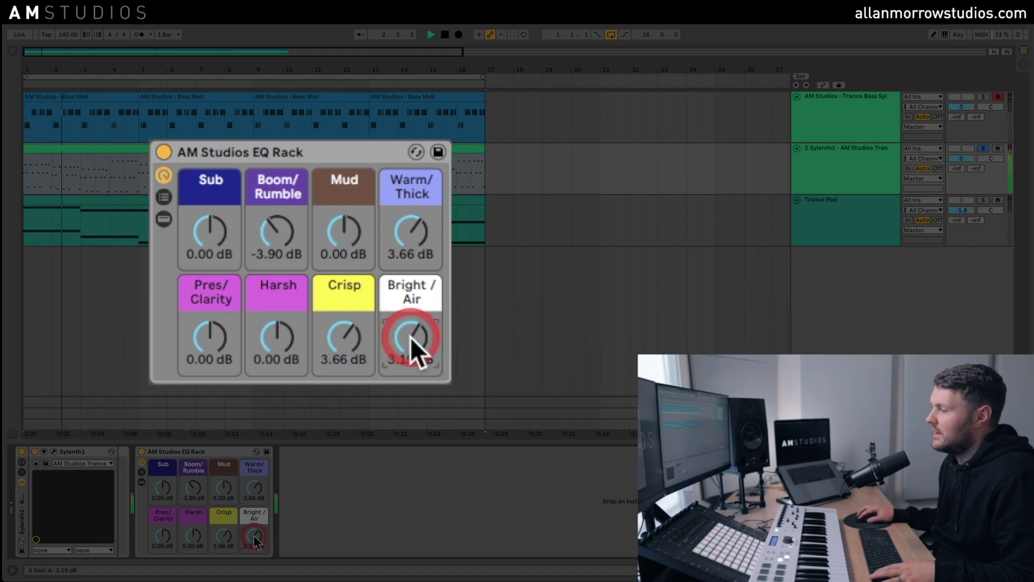
click(302, 360)
click(420, 348)
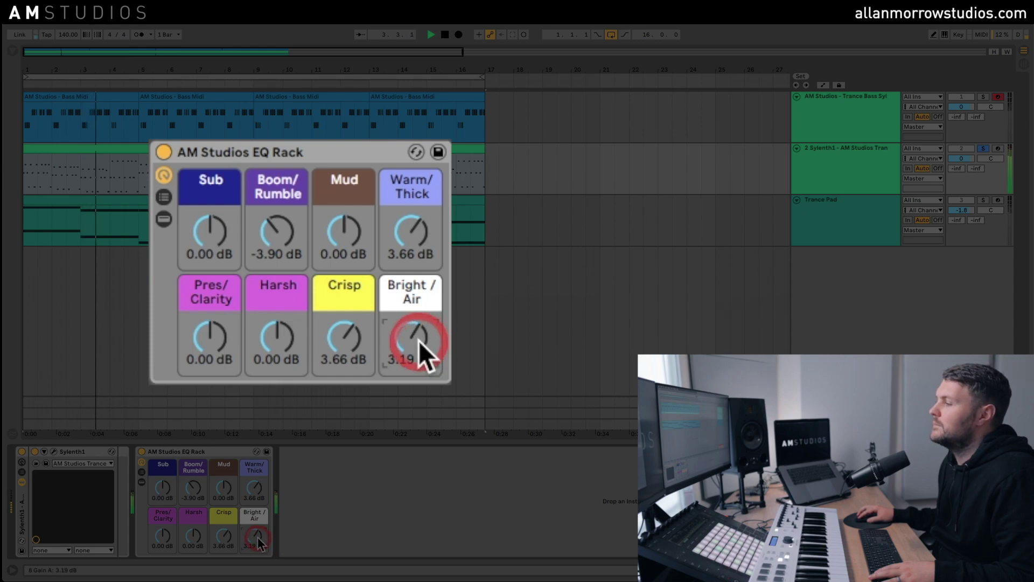
click(302, 377)
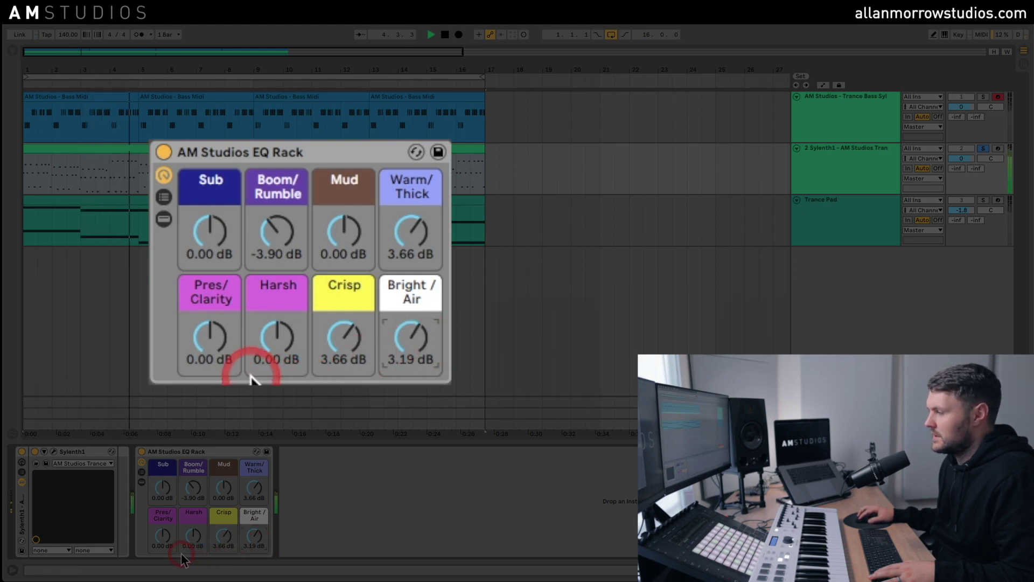
click(267, 359)
key(space)
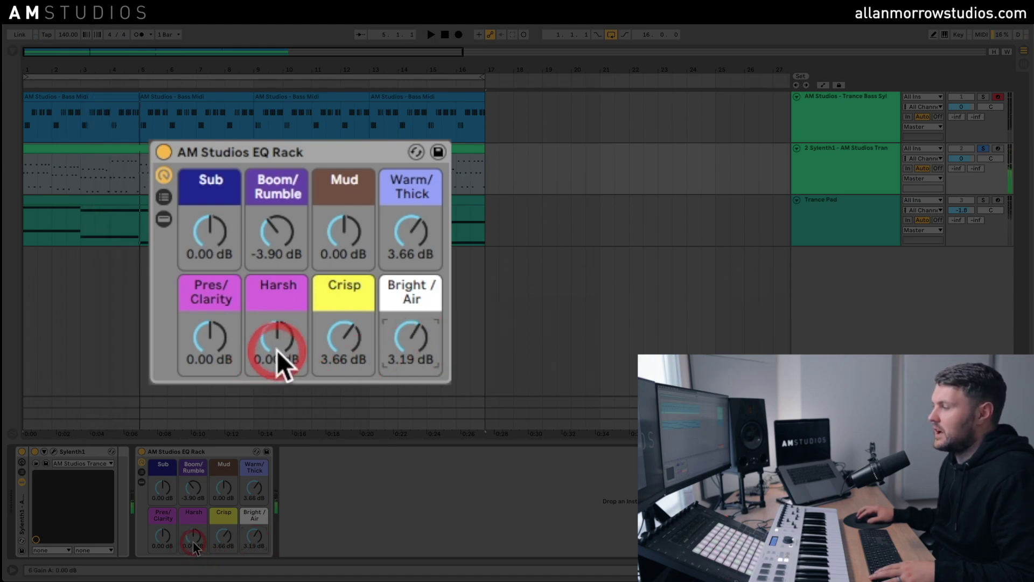
mouse_move(276, 350)
mouse_down()
mouse_move(279, 372)
mouse_move(276, 340)
mouse_up()
key(space)
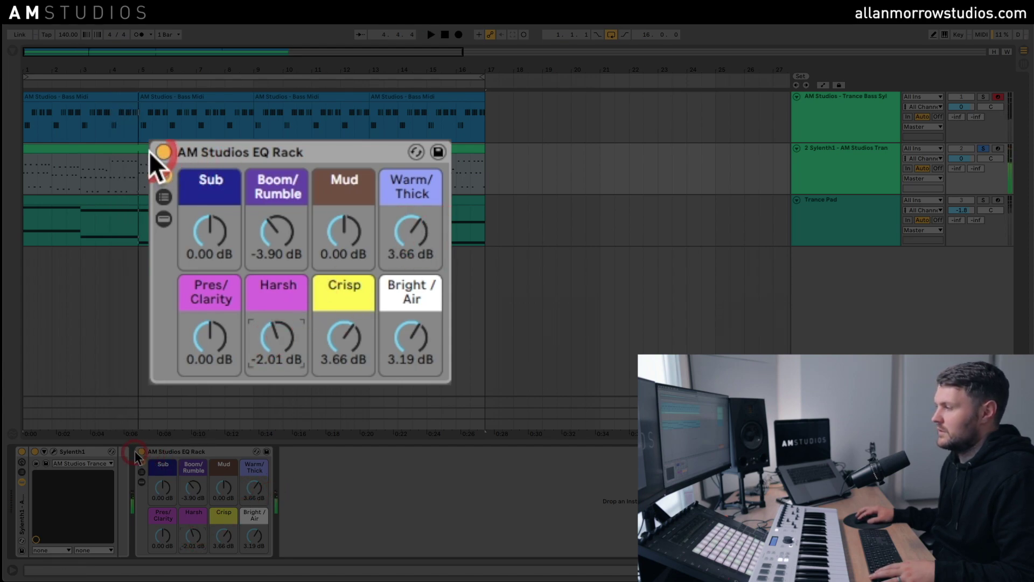
click(163, 151)
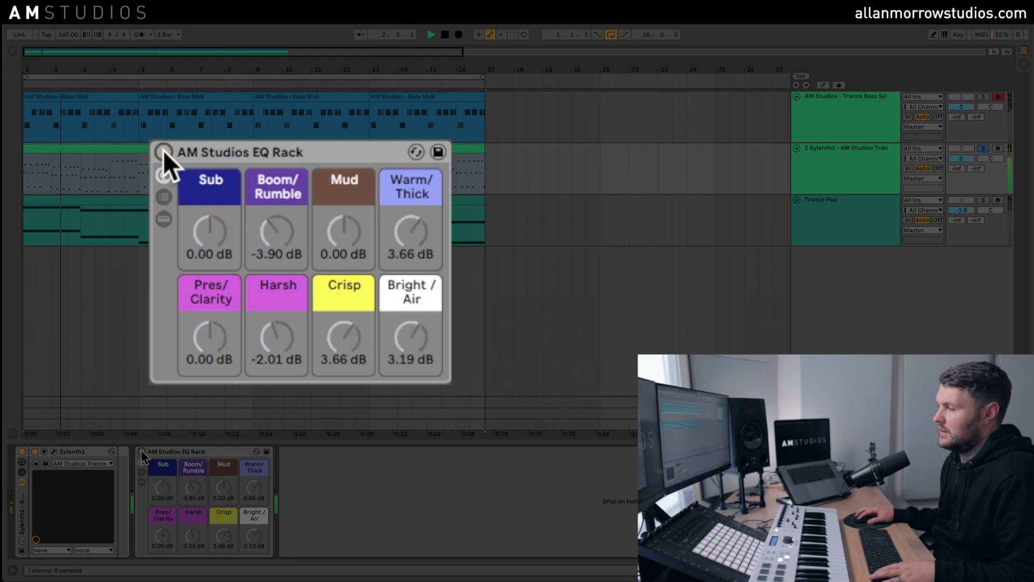
click(163, 151)
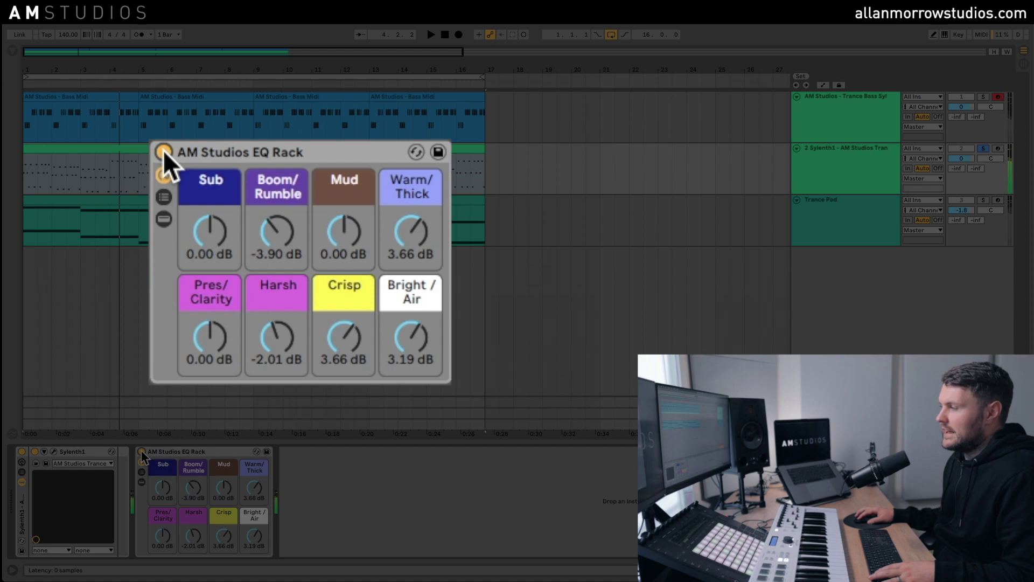
click(204, 177)
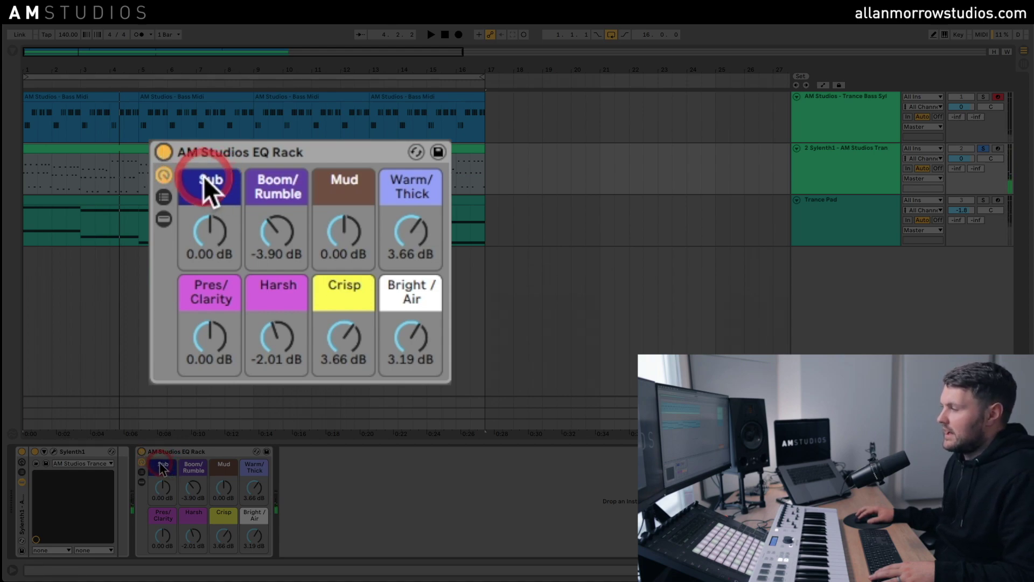
click(215, 493)
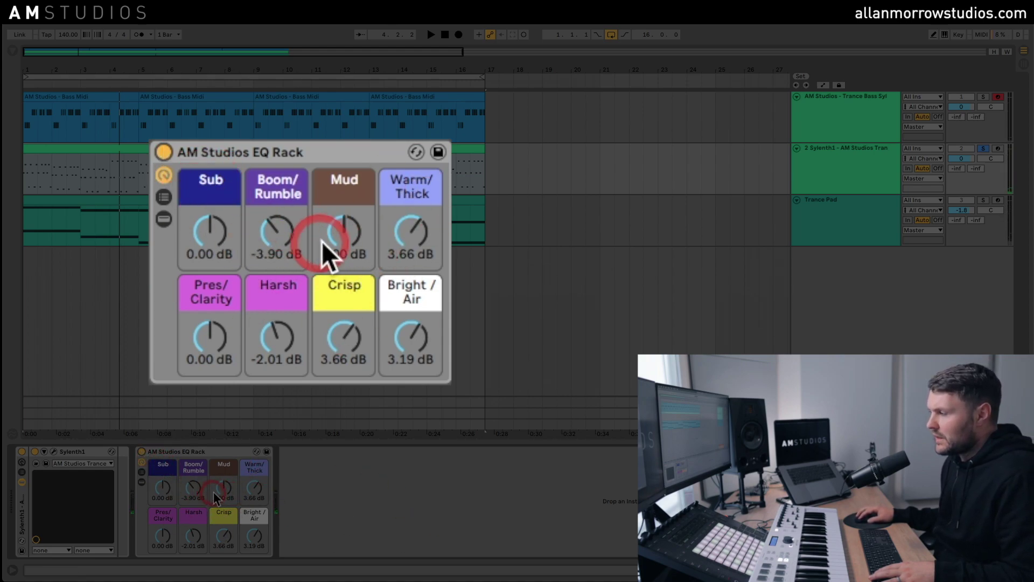
click(949, 260)
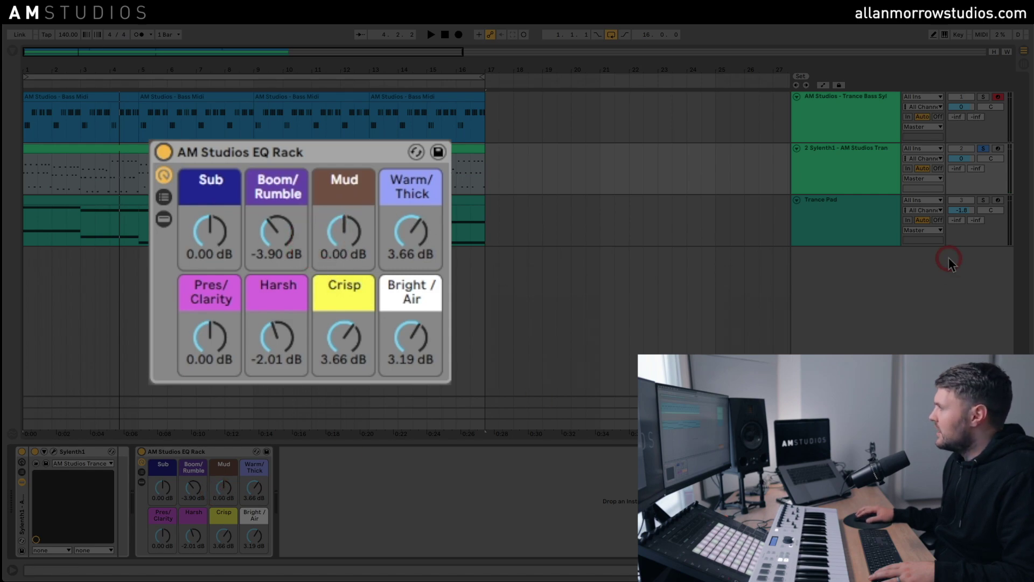
Step: Show the Trance Pad track's devices, solo it, and audition the pad
click(868, 203)
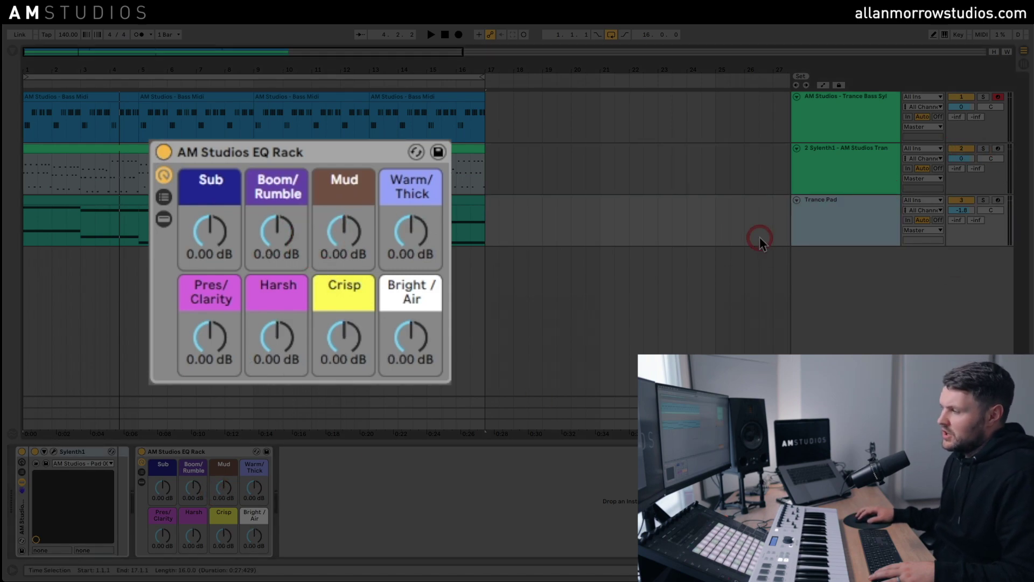
click(340, 477)
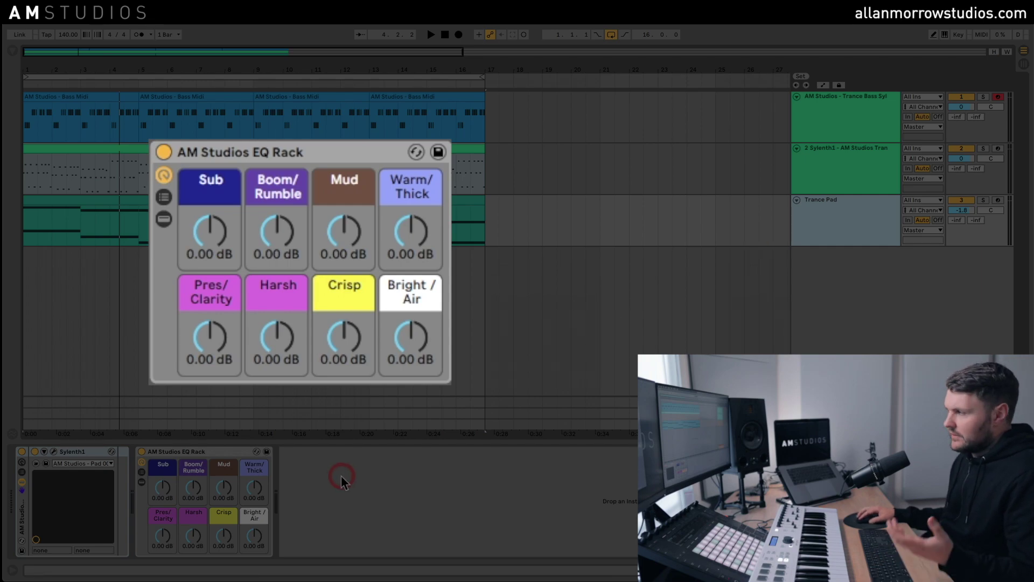
click(990, 197)
click(583, 277)
key(space)
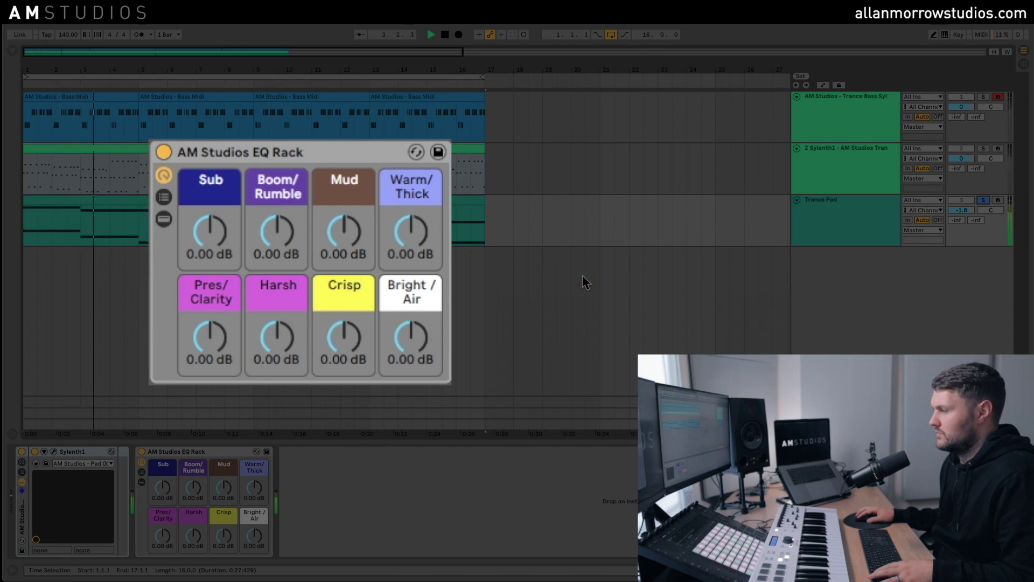
key(space)
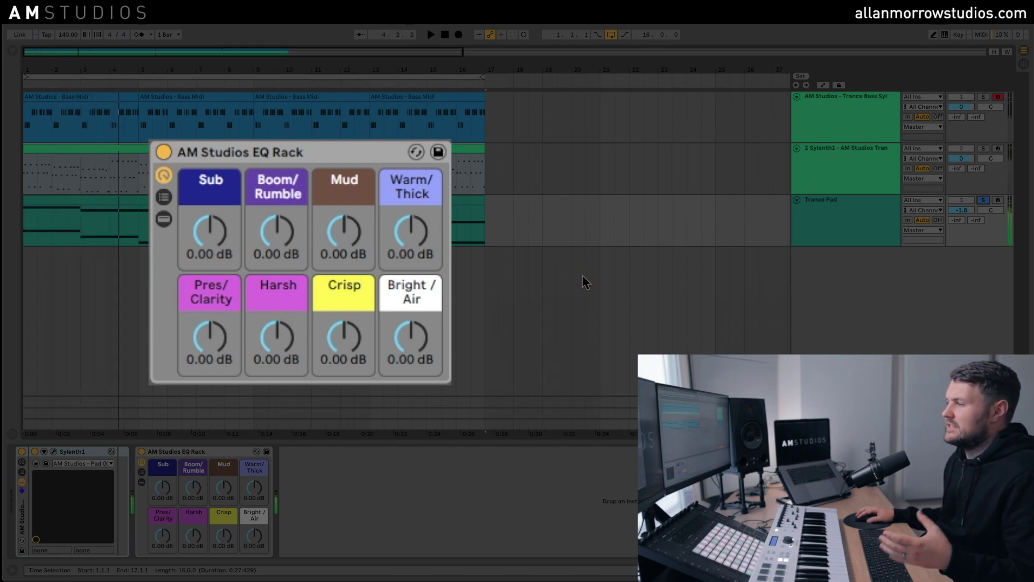
Step: Cut the Trance Pad EQ Rack's Harsh band to -5.08 dB while listening
click(323, 397)
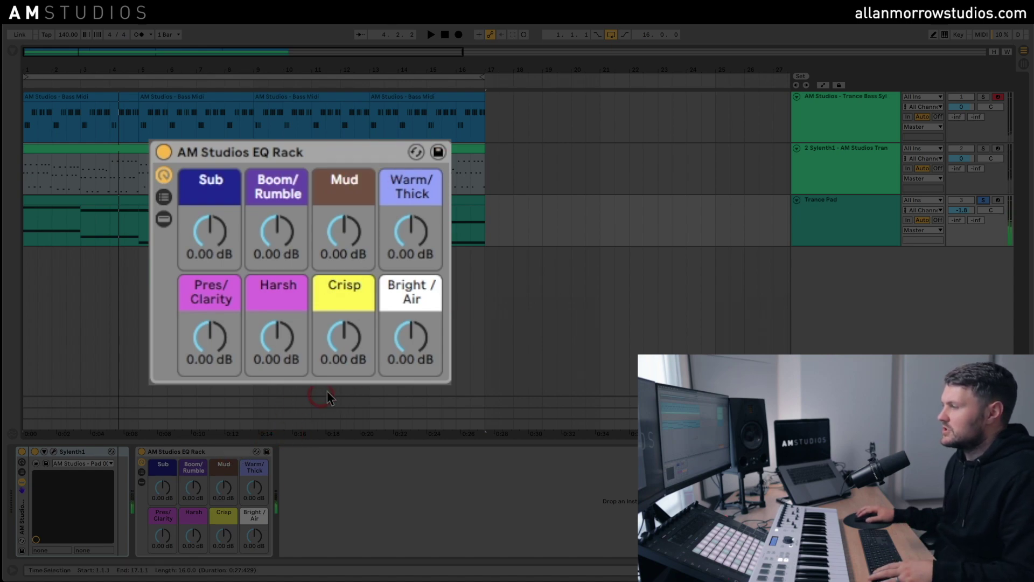
click(407, 232)
click(341, 327)
click(293, 344)
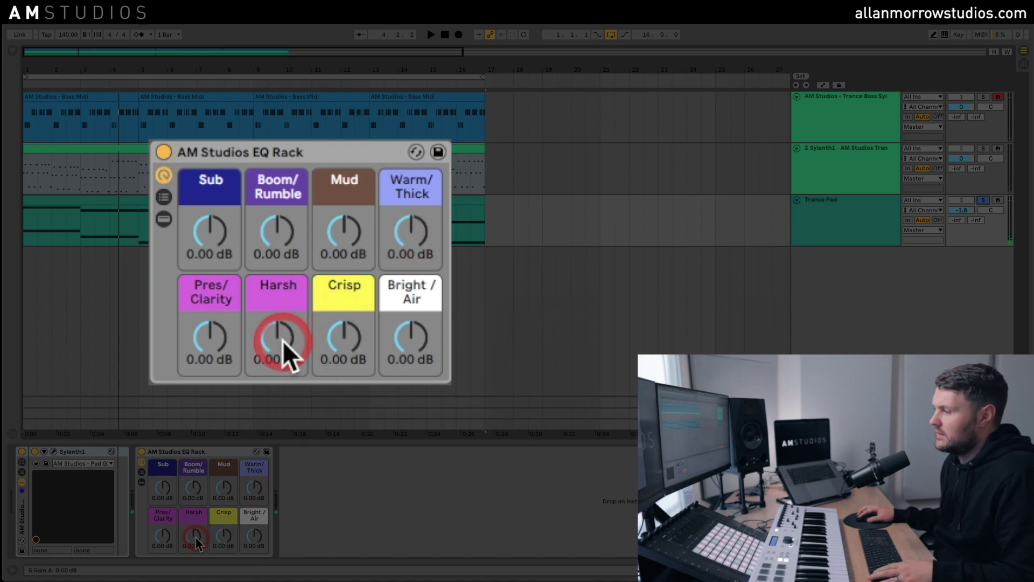
key(space)
drag(283, 340, 283, 369)
key(space)
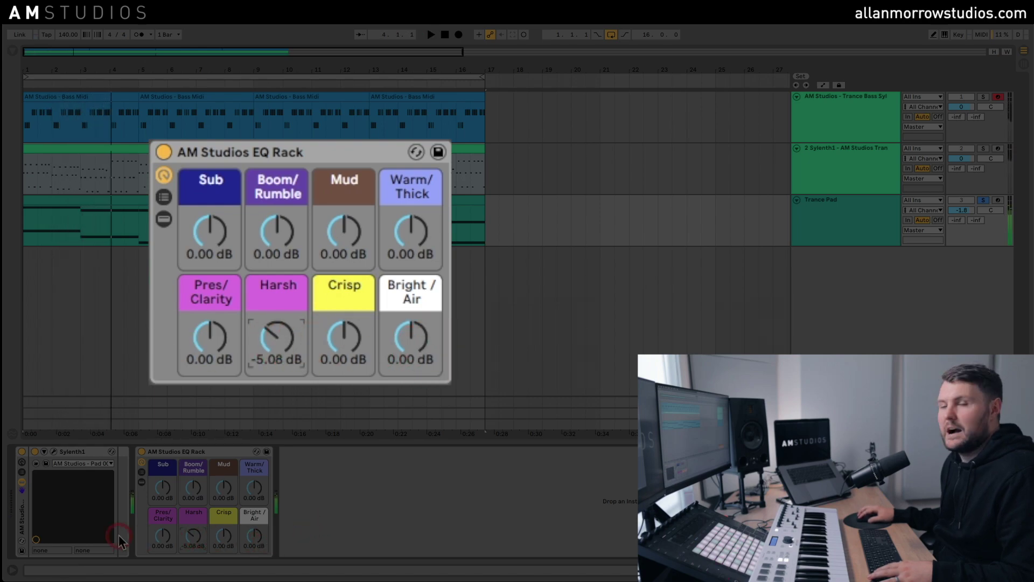
key(space)
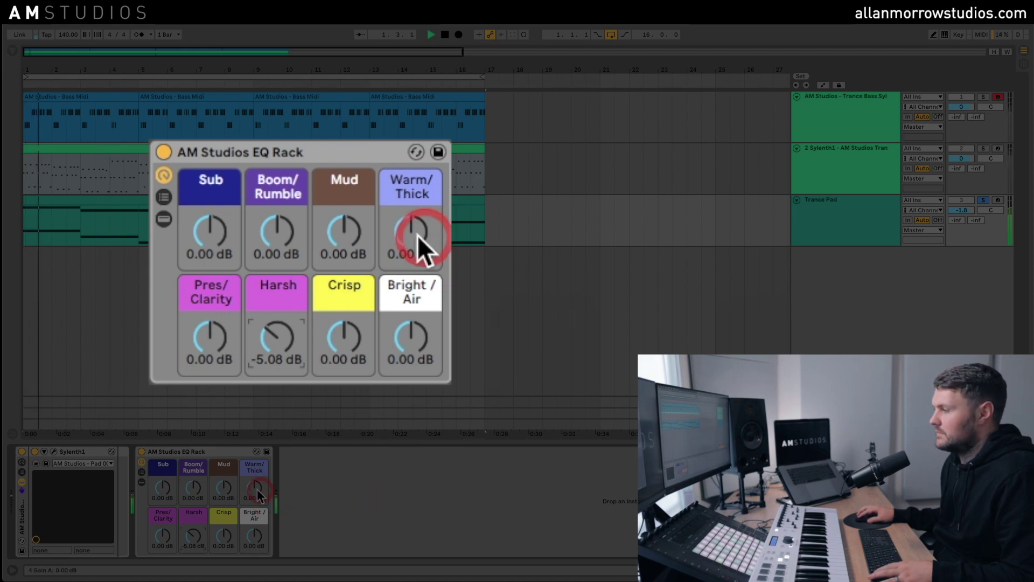
click(165, 153)
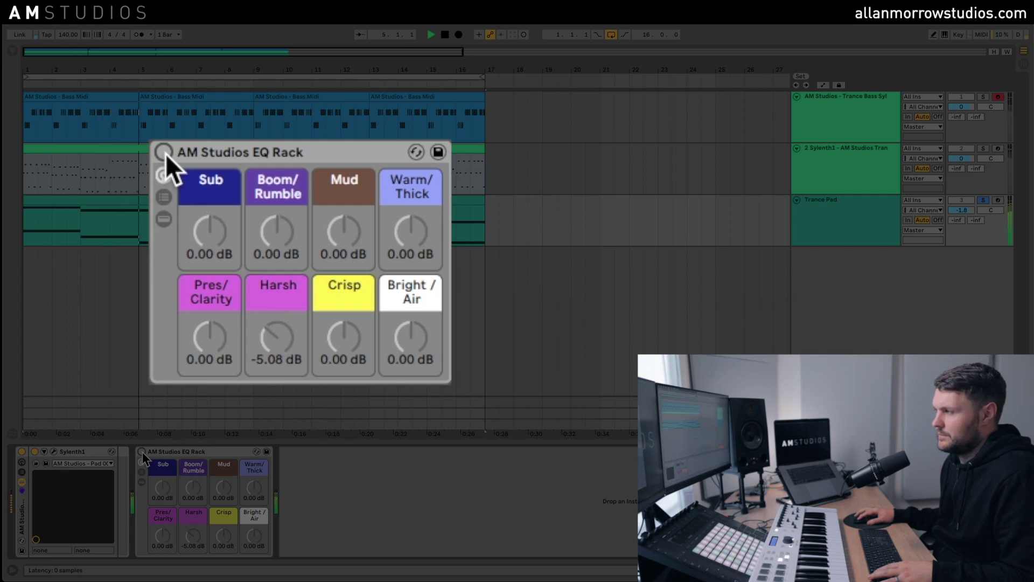
click(165, 153)
click(294, 153)
click(377, 214)
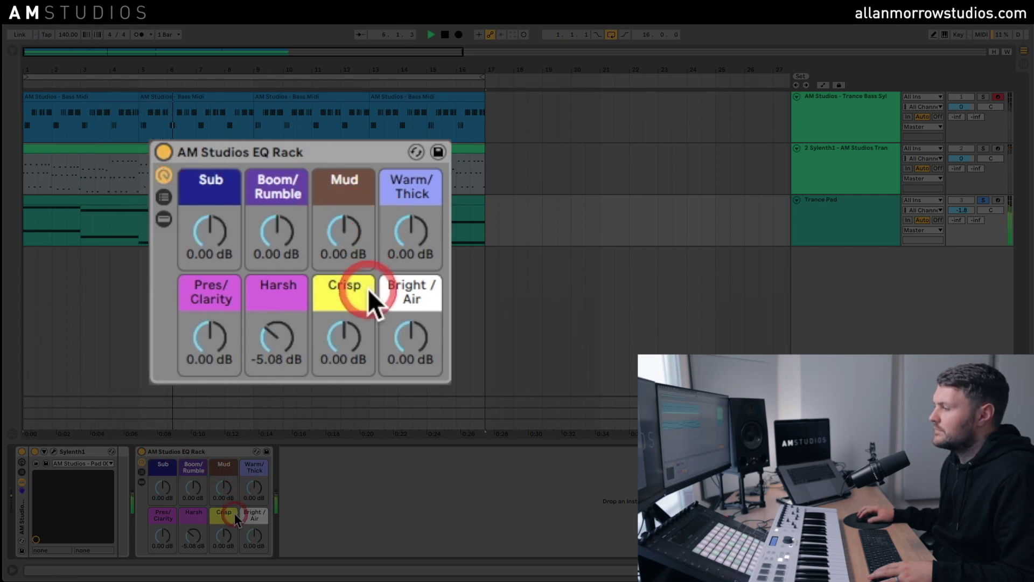
click(405, 329)
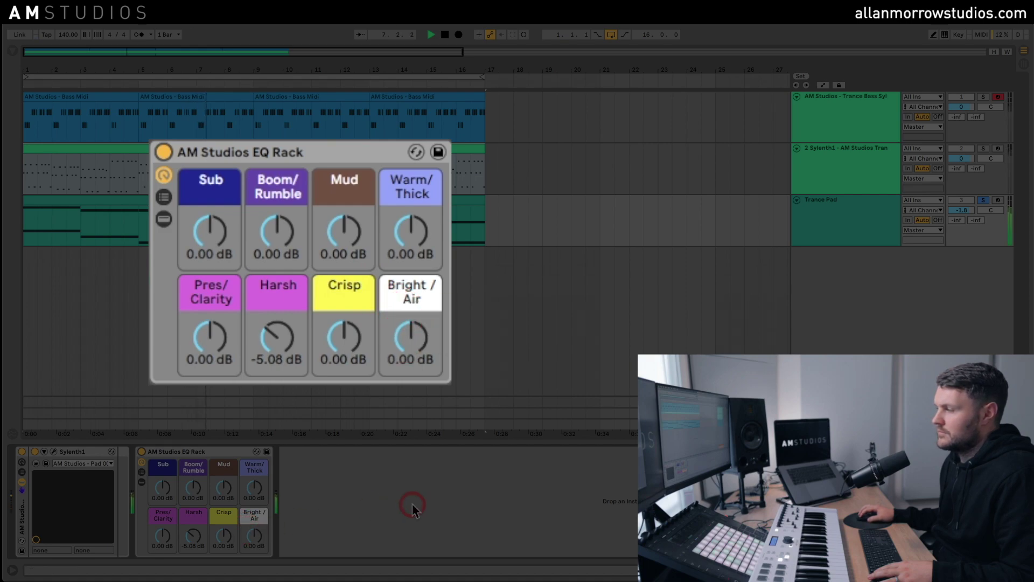